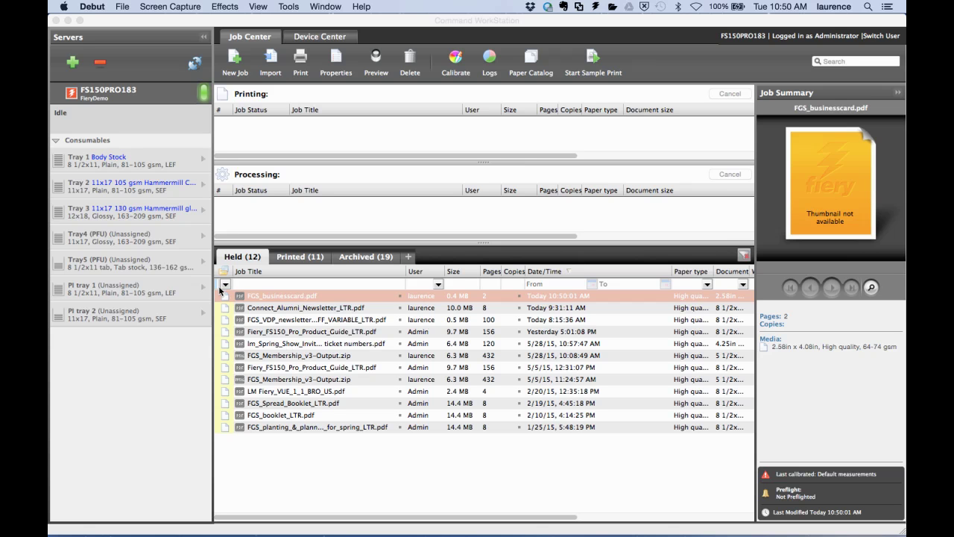
Bring the Command WorkStation job list with held FGS_businesscard.pdf to the front
click(221, 295)
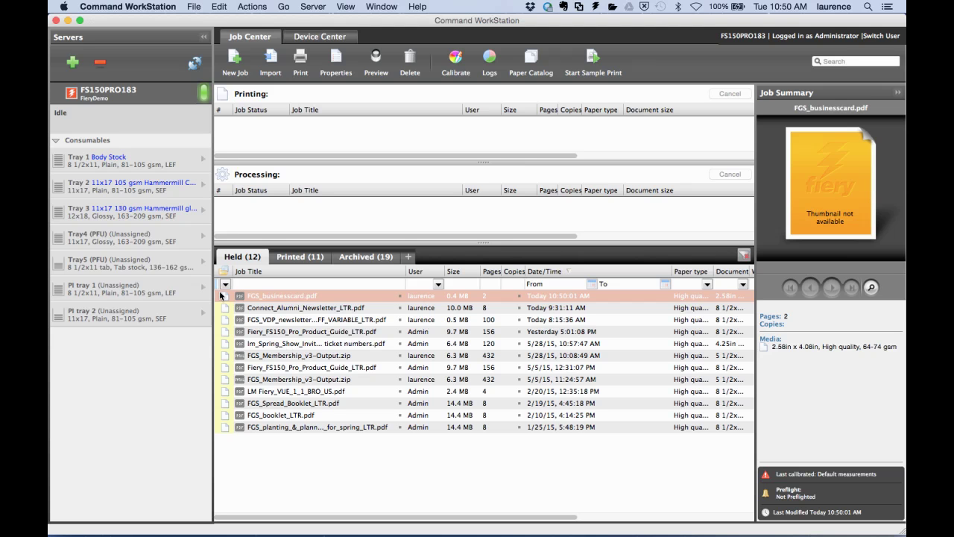
Assign the 12x18 300 gsm glossy stock from the Paper Catalog to FGS_businesscard.pdf
click(333, 59)
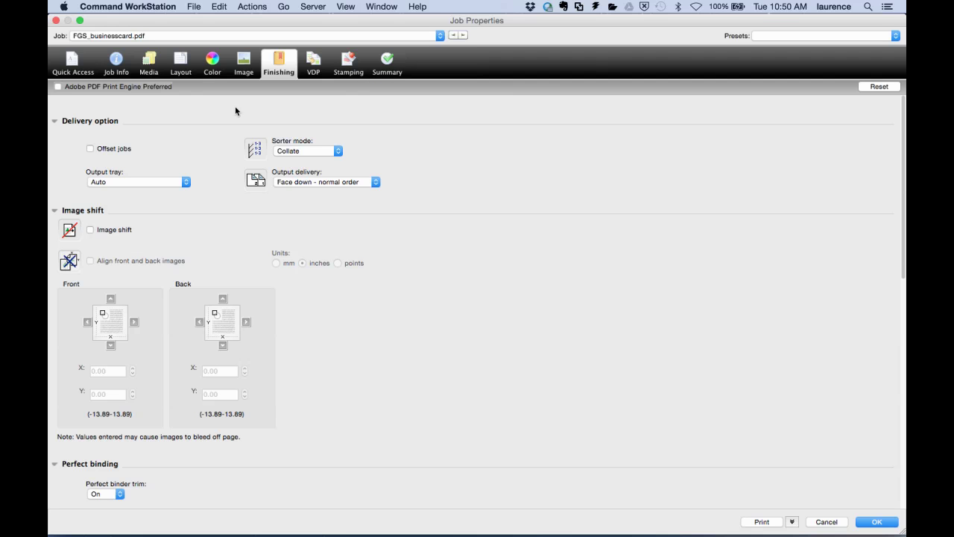
click(147, 63)
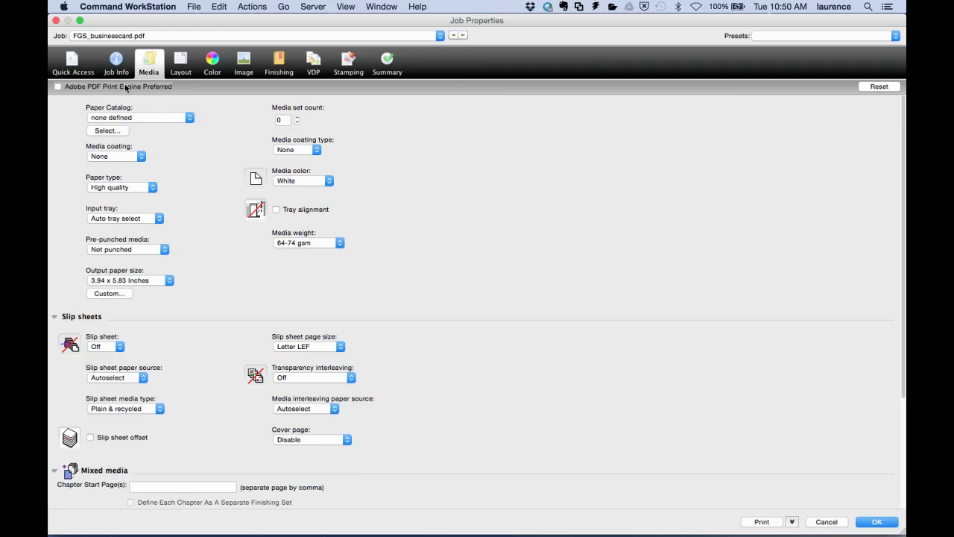
click(108, 131)
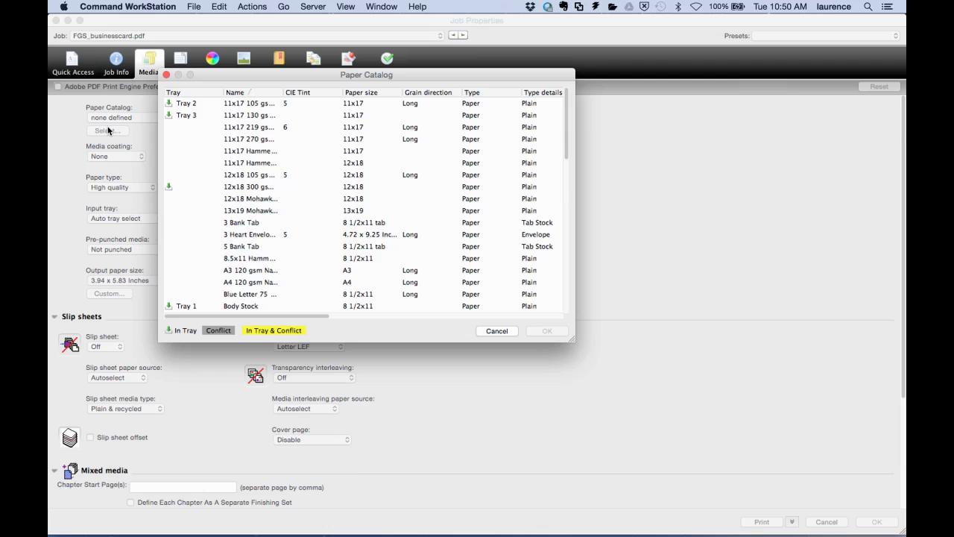
click(180, 187)
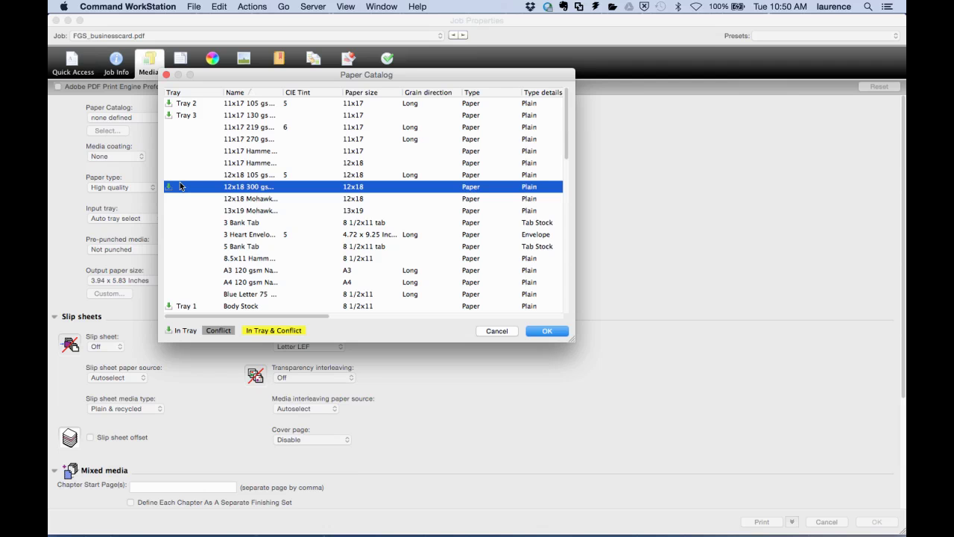
click(537, 330)
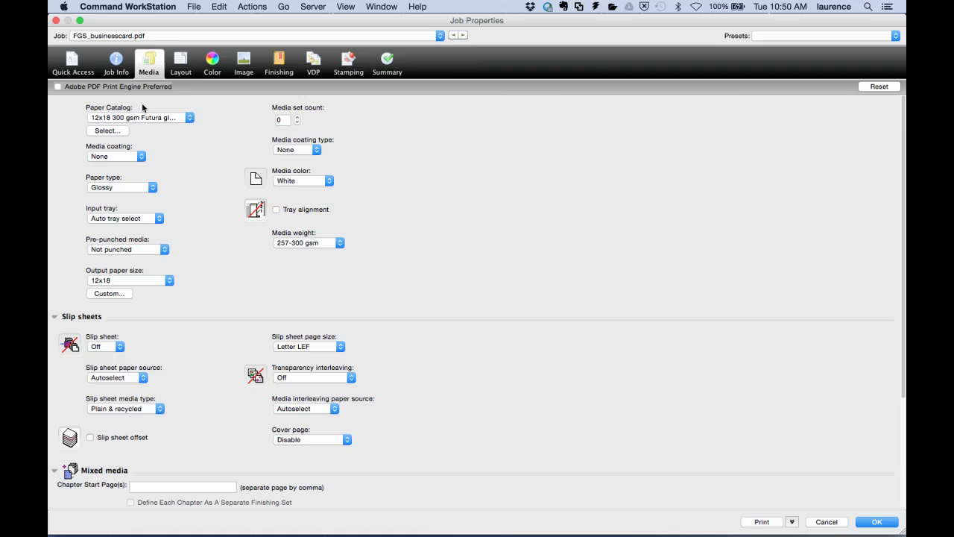
Impose the job using the Fiery demo 16 up buscard 12x18 template
click(179, 60)
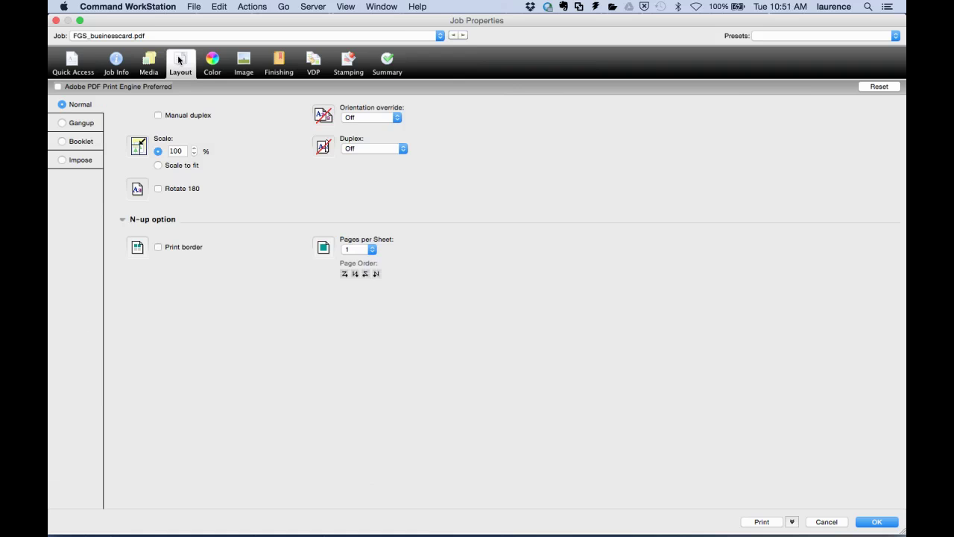
click(61, 159)
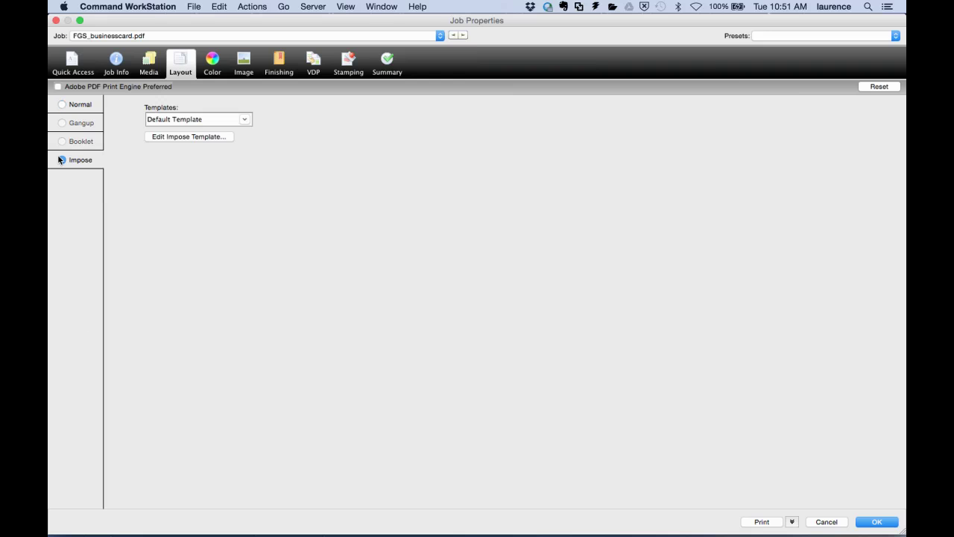
click(241, 120)
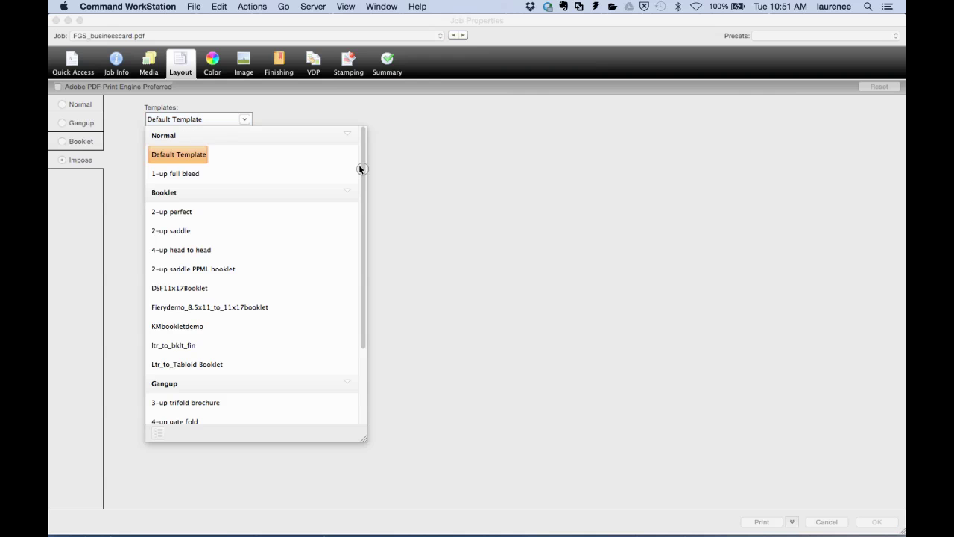
drag(359, 168, 362, 276)
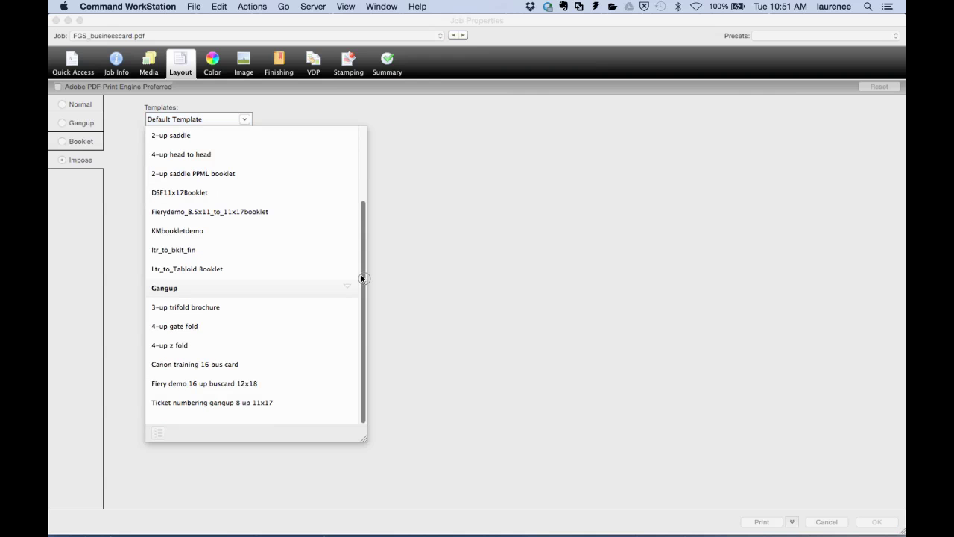
click(190, 383)
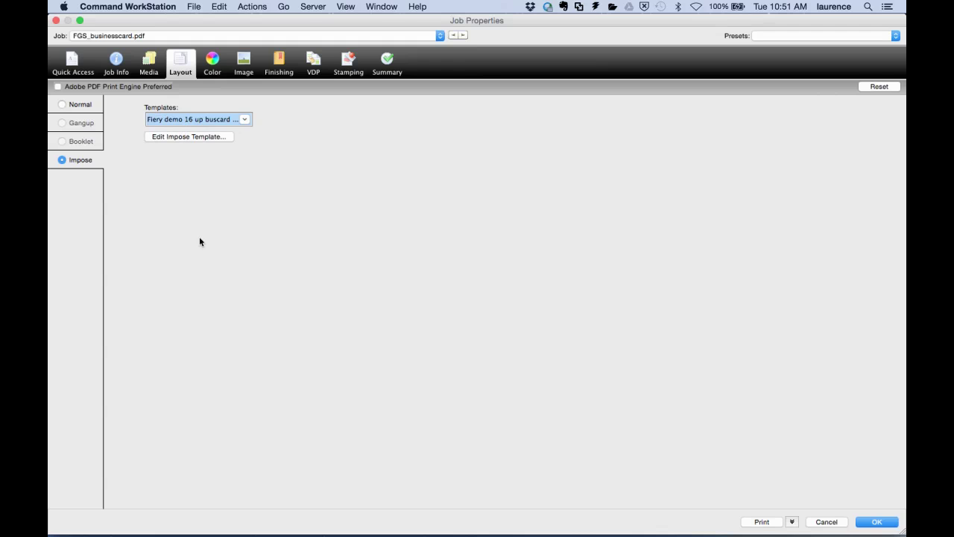
Turn on auto trapping and raise the image resolution from 600 to 1200 dpi
click(211, 63)
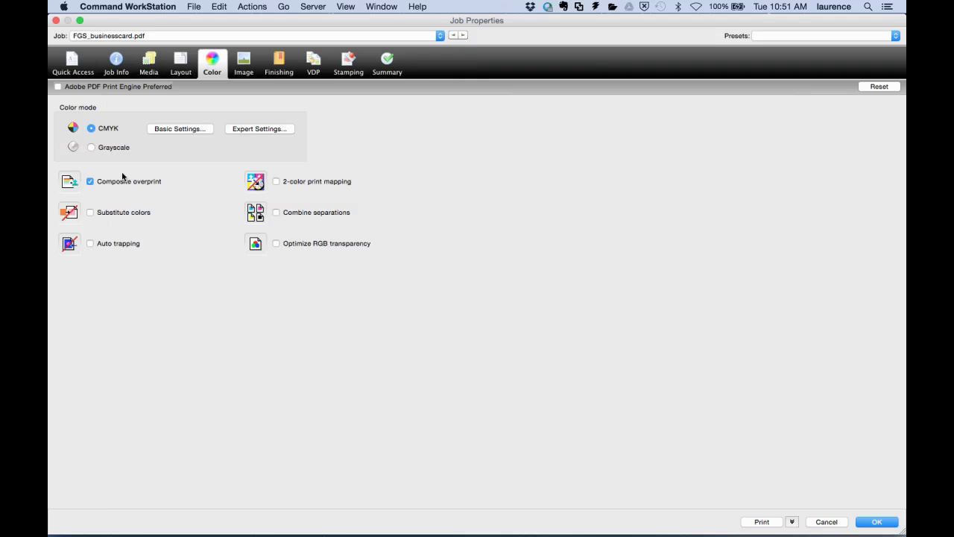
click(90, 244)
click(244, 63)
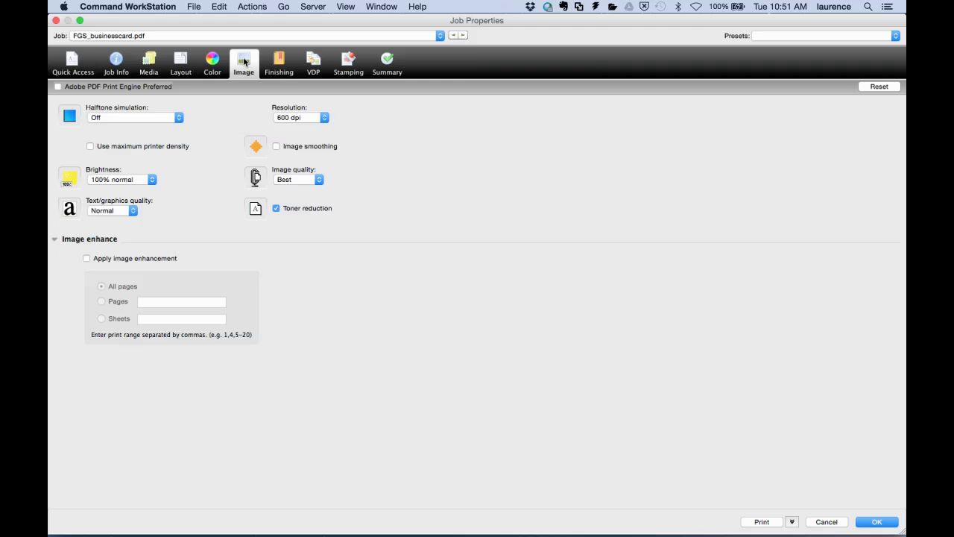
click(321, 117)
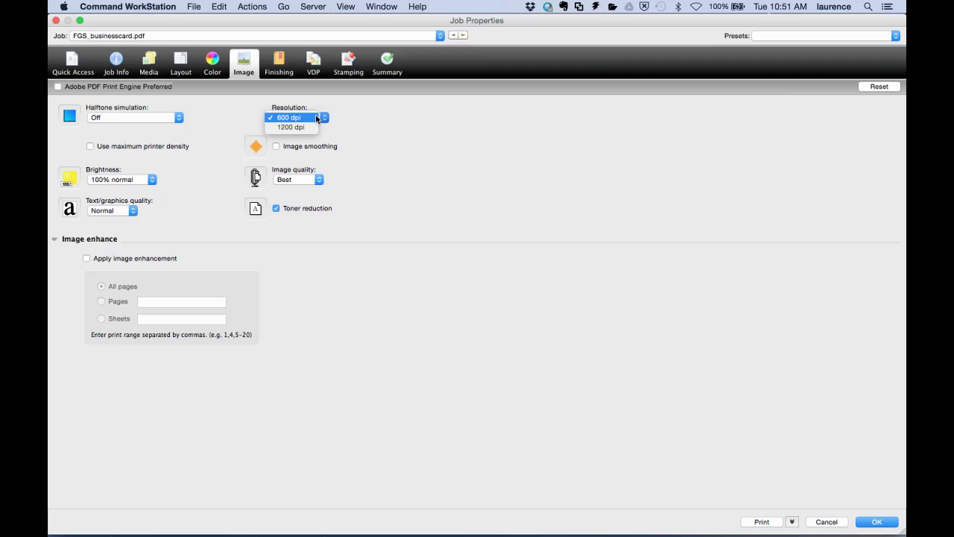
click(293, 128)
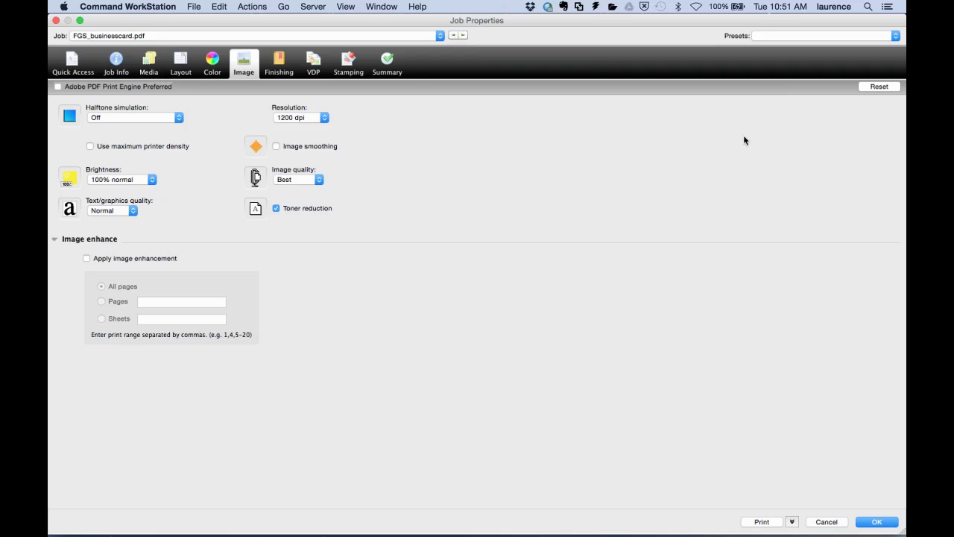
Save the current job settings as the server preset 'Fierydemo_16up_bcard_12x18'
click(792, 35)
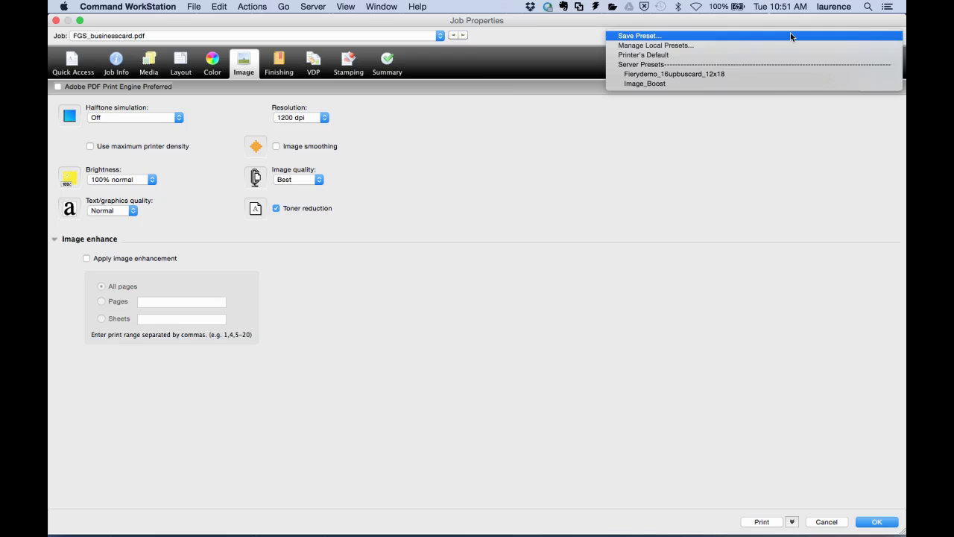
click(748, 35)
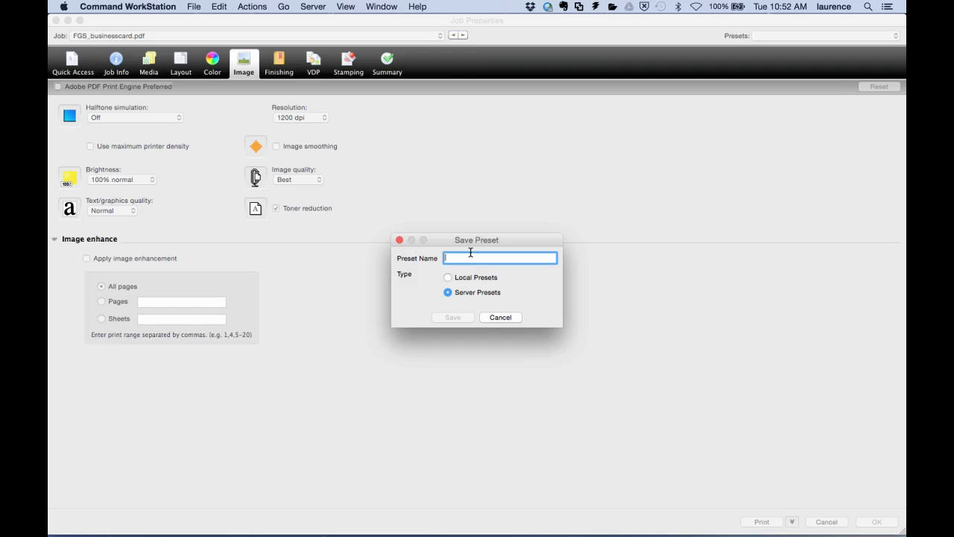
text(Fierydemo)
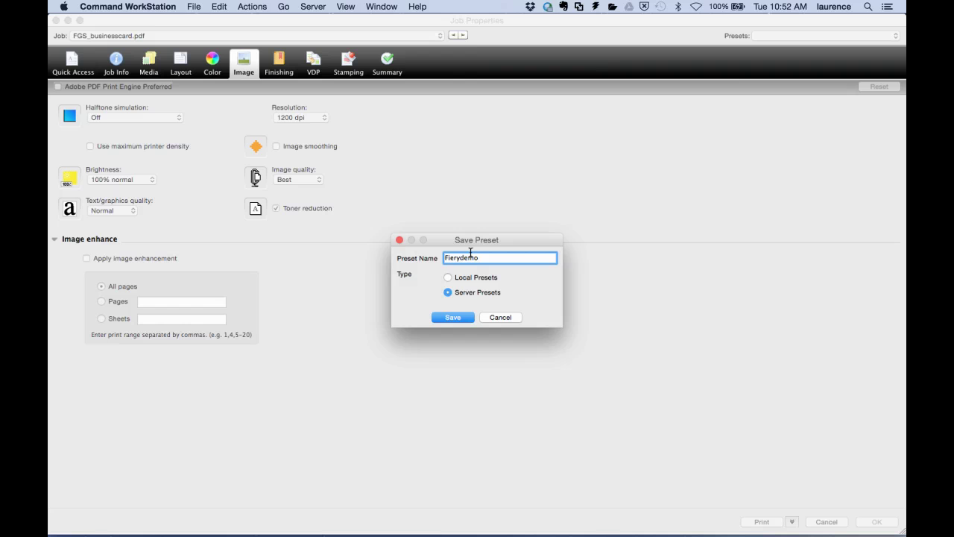
text(_16up_bcard_12x18)
click(445, 314)
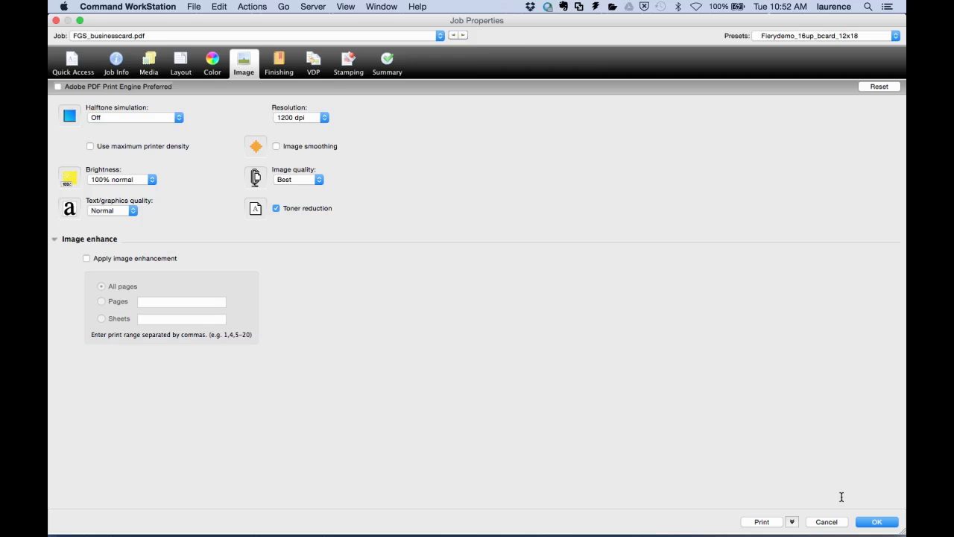
Close Job Properties and bring up the business card job's action menu
click(838, 520)
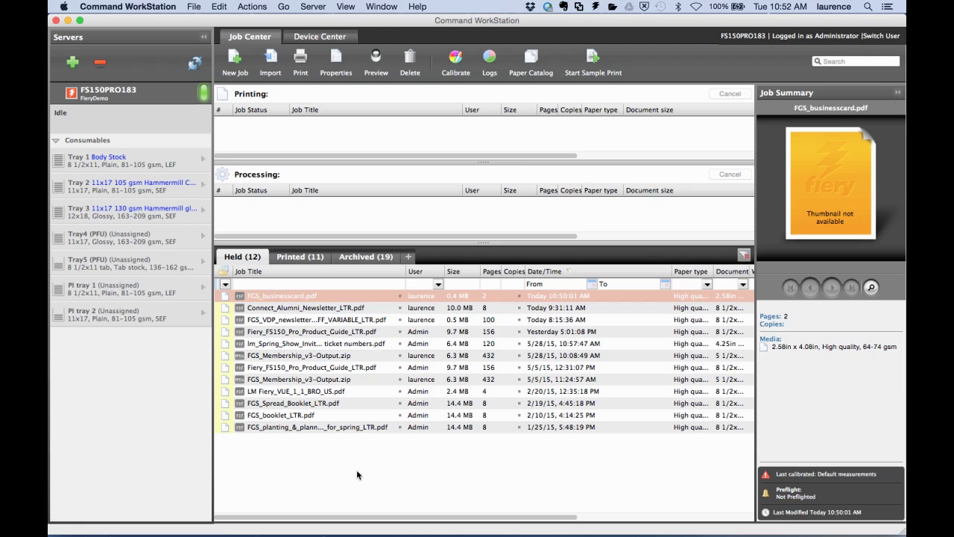
right_click(221, 296)
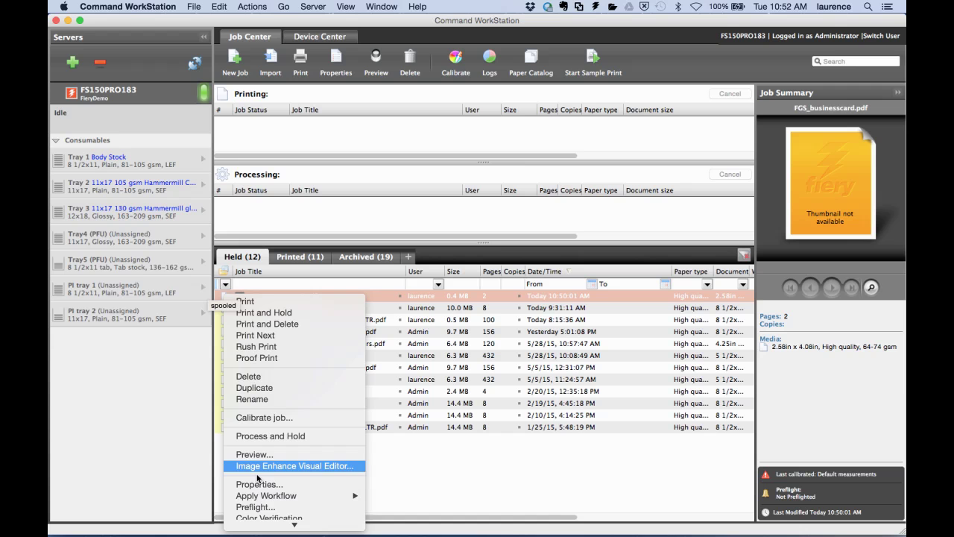
mouse_move(258, 496)
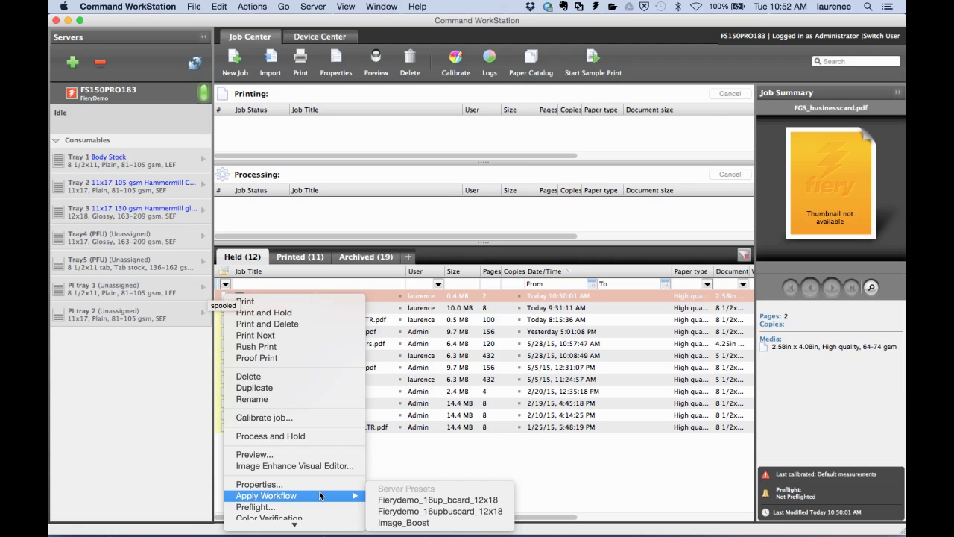
Add FGS_businesscard.pdf to a new import, choose Apply workflow, then cancel the import
click(267, 58)
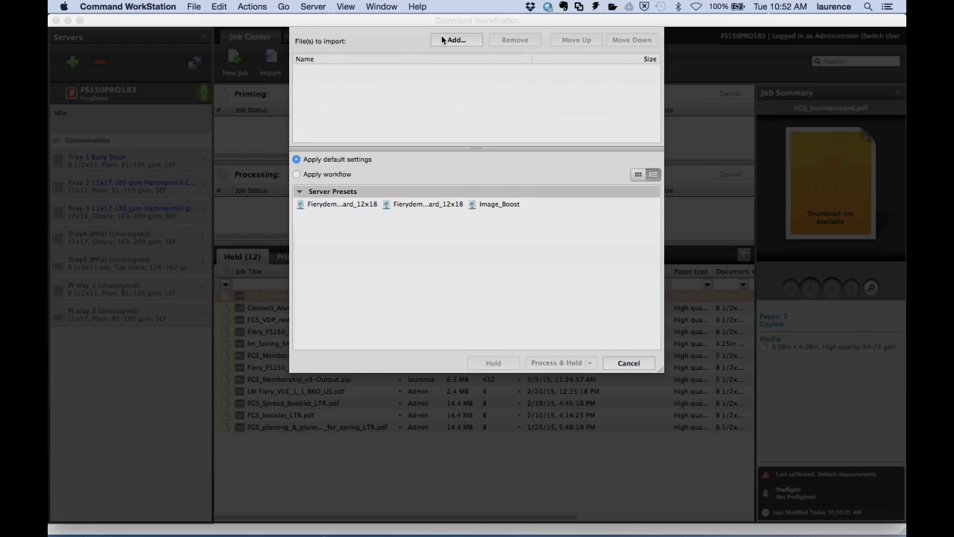
click(455, 40)
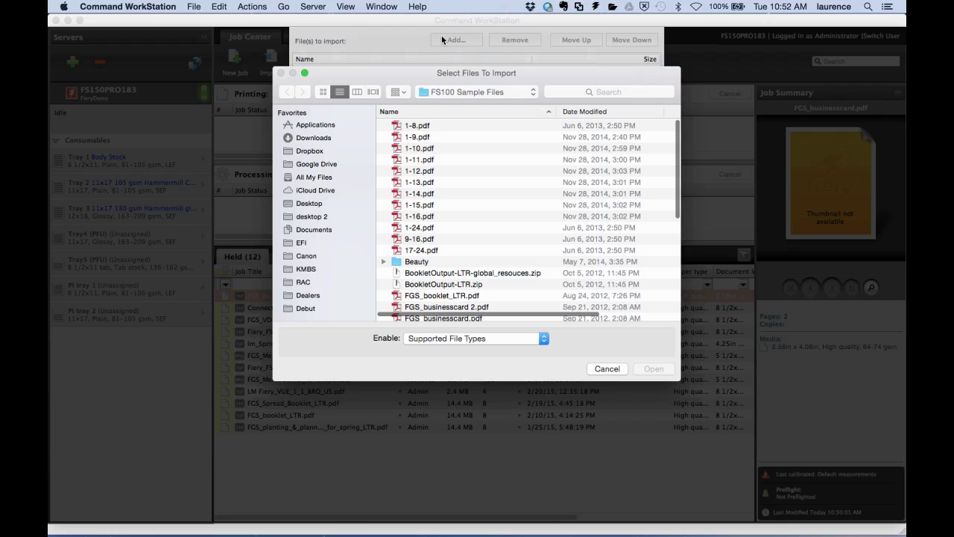
scroll(446, 259, down, 1)
scroll(446, 259, down, 2)
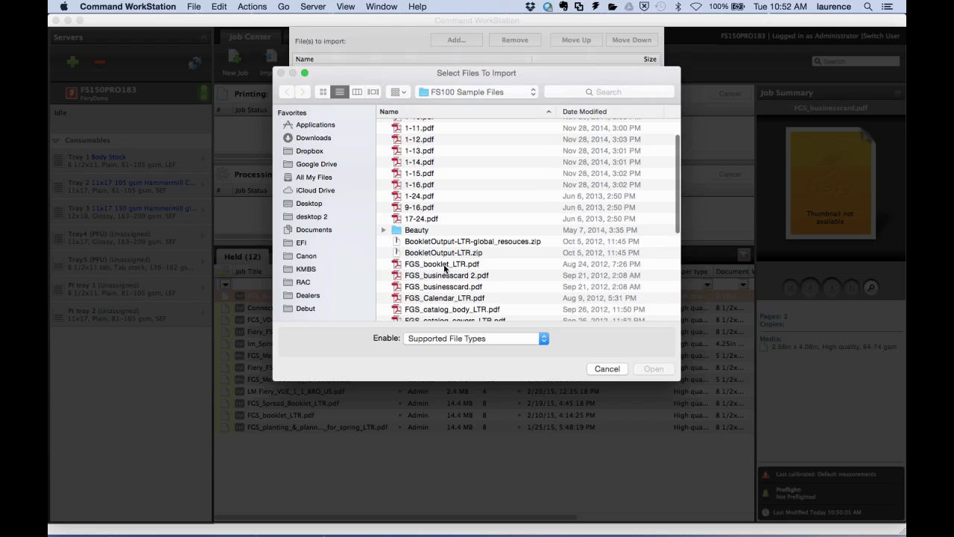
click(445, 287)
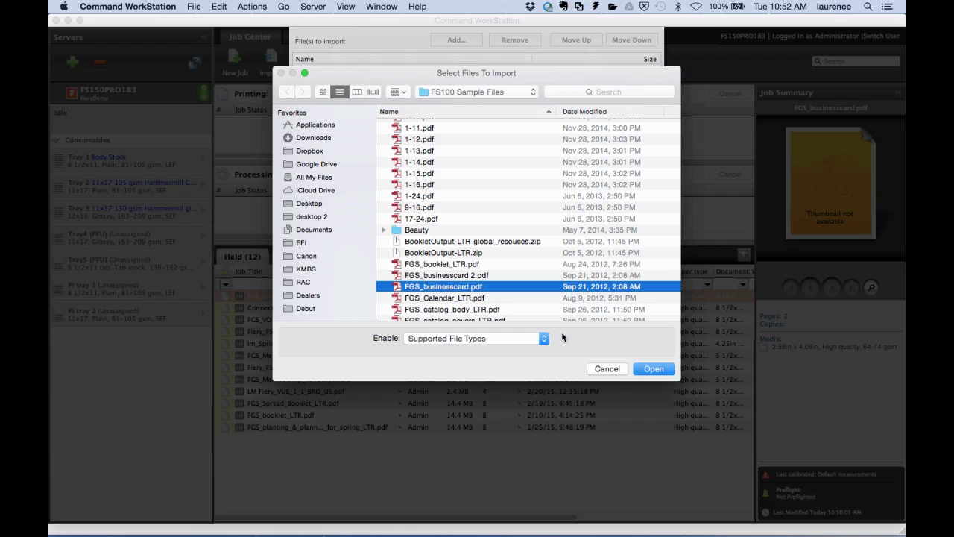
click(647, 367)
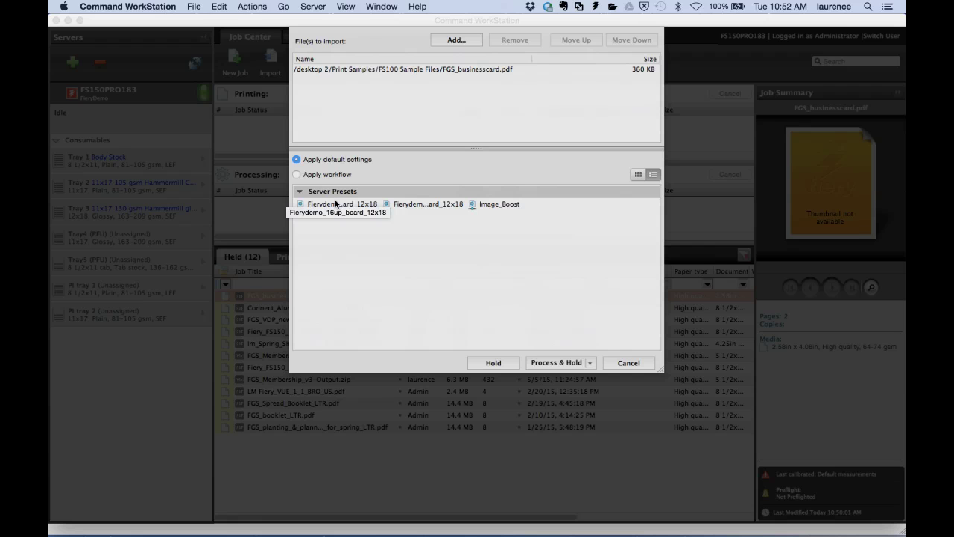
click(297, 175)
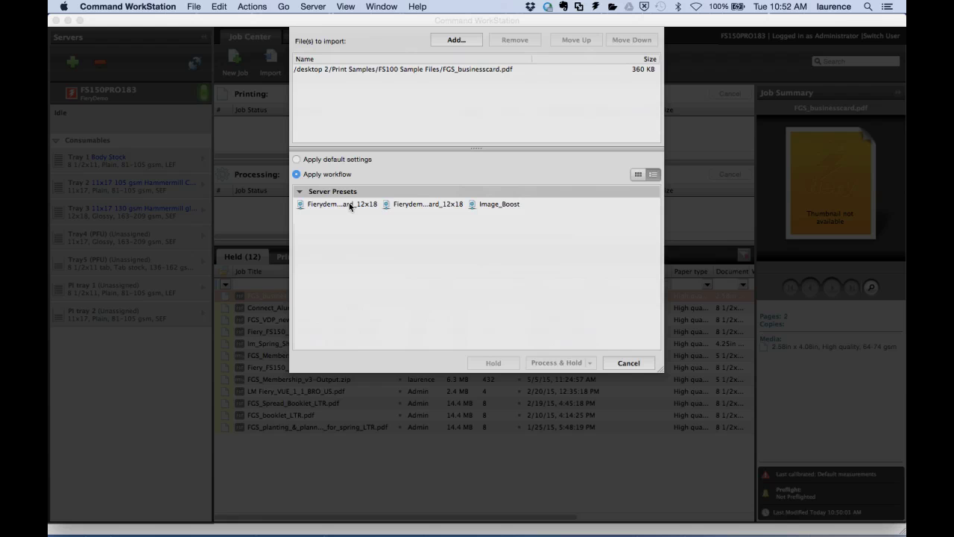
click(626, 362)
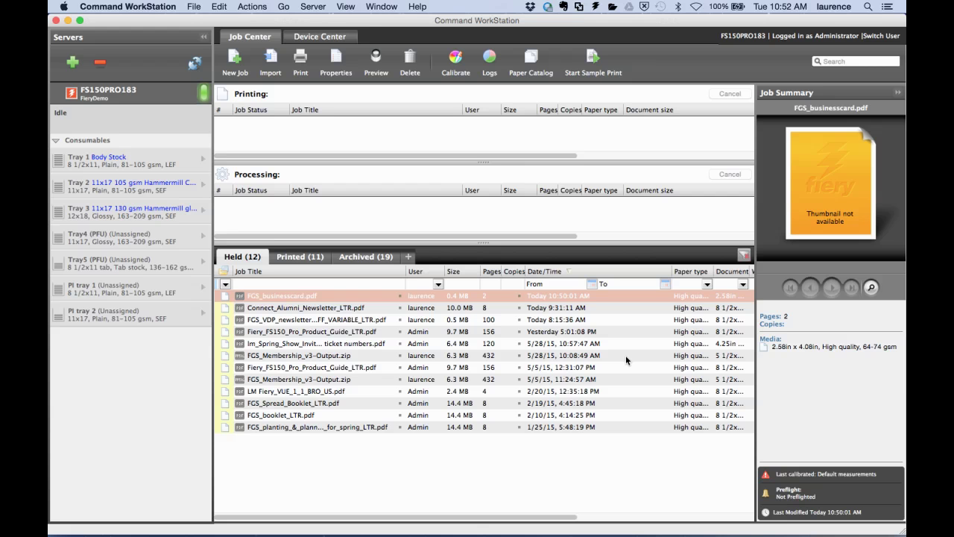
mouse_move(761, 534)
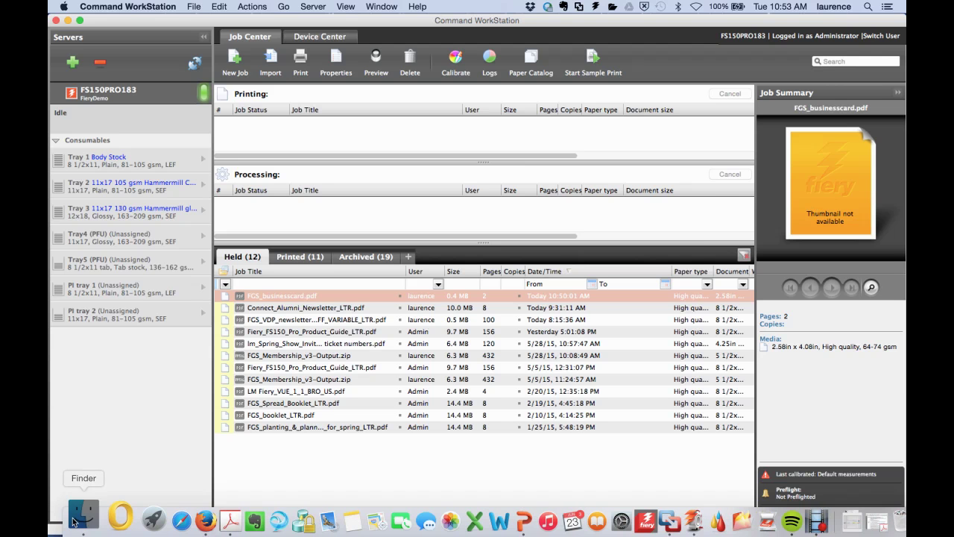
In Finder, open the Print Samples folder under desktop 2 and move the window aside
click(74, 521)
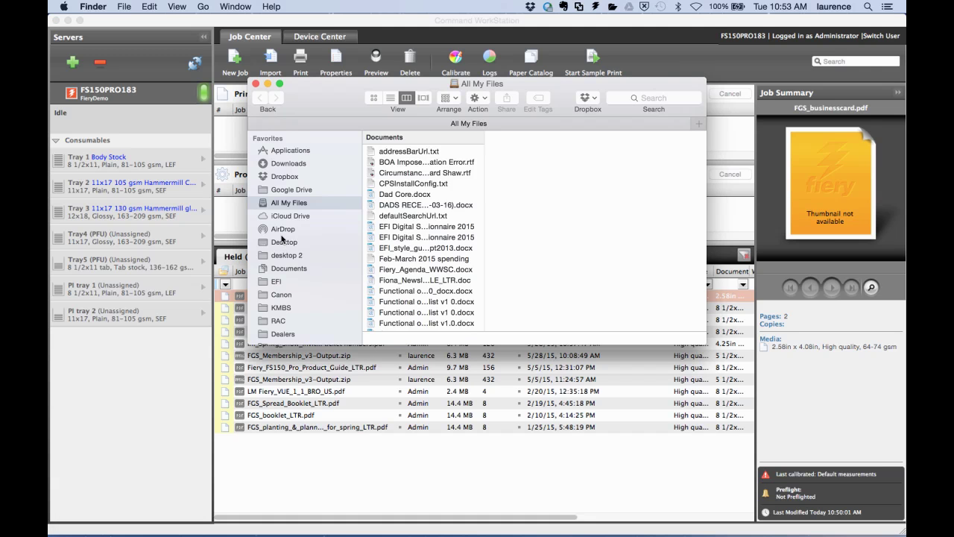
click(284, 242)
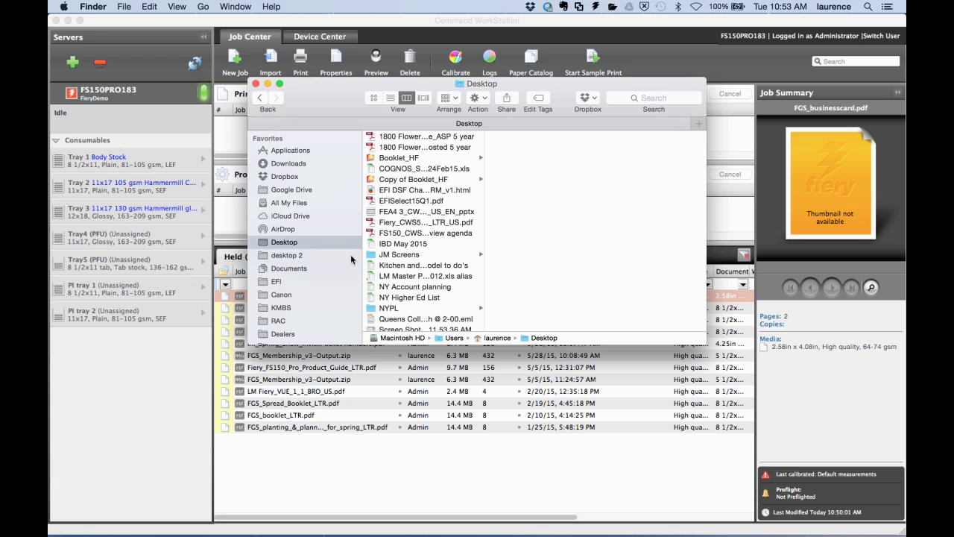
scroll(386, 255, down, 4)
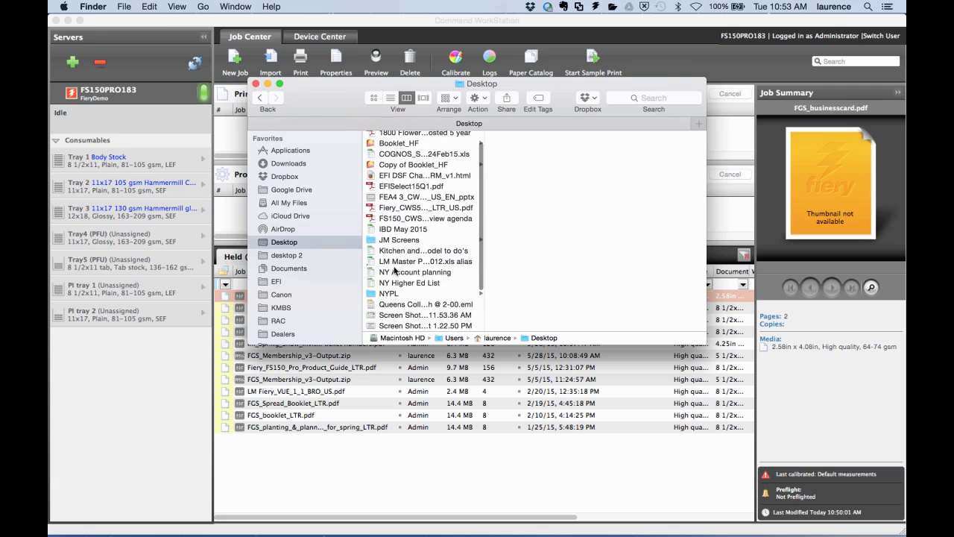
click(296, 256)
scroll(425, 251, down, 5)
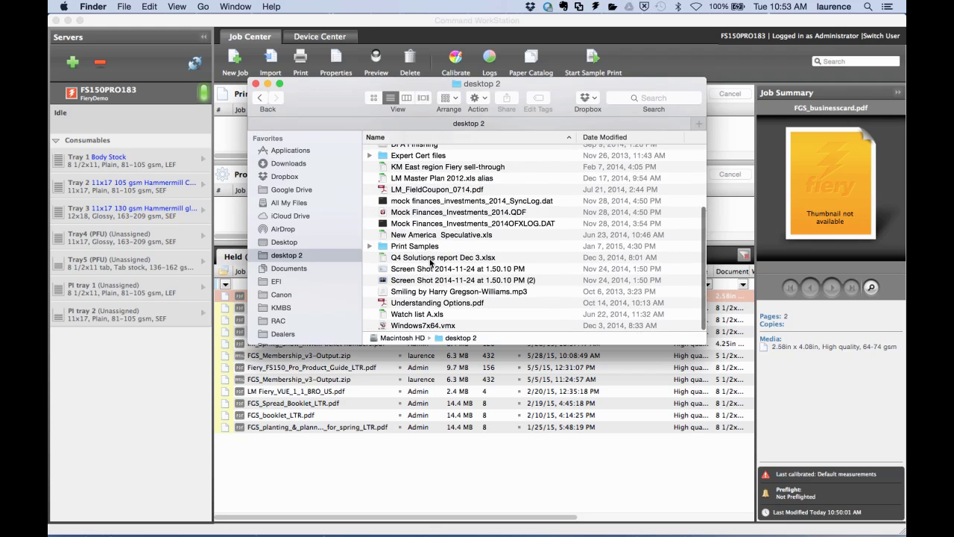
double_click(425, 251)
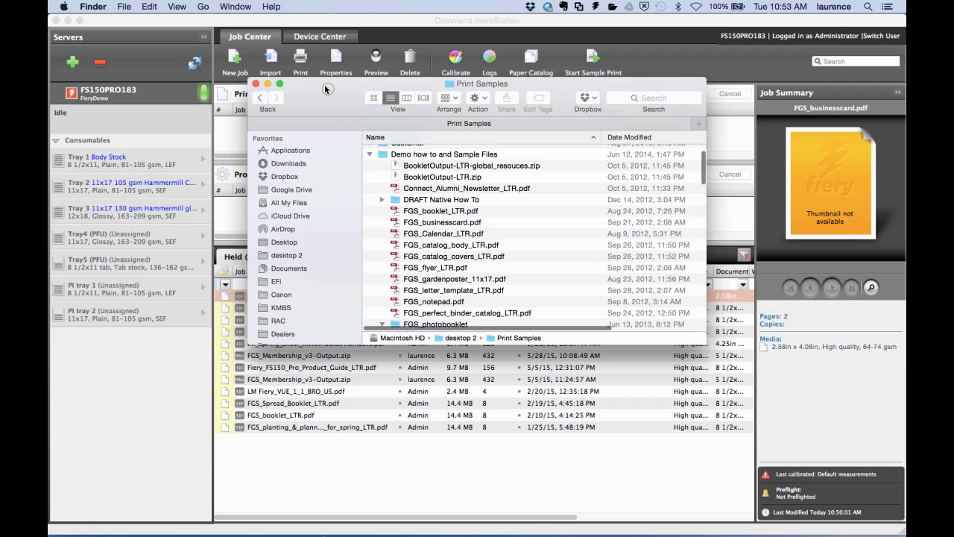
drag(355, 83, 633, 80)
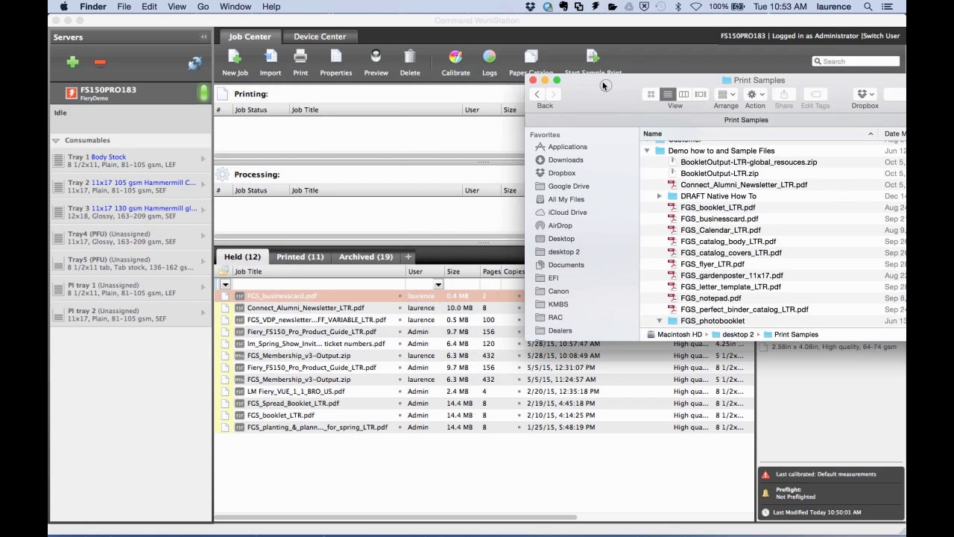
Drag FGS_businesscard.pdf from the sample files onto the FS150PRO183 server
click(707, 219)
drag(707, 218, 431, 346)
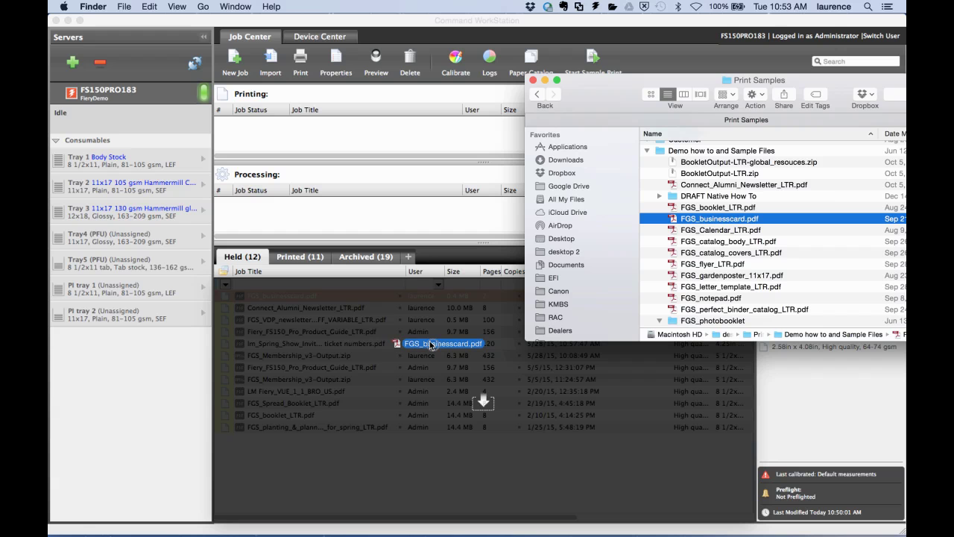
drag(430, 345, 299, 213)
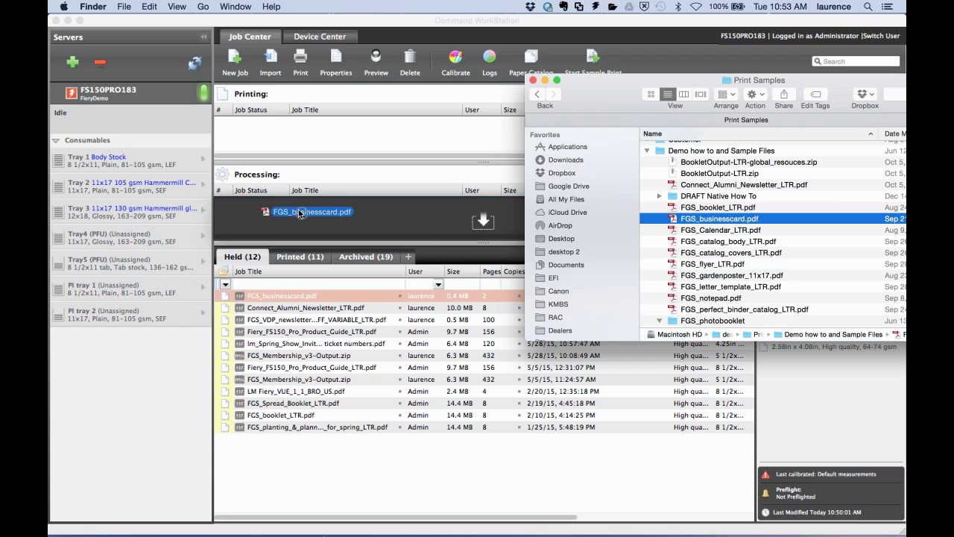
drag(299, 213, 298, 158)
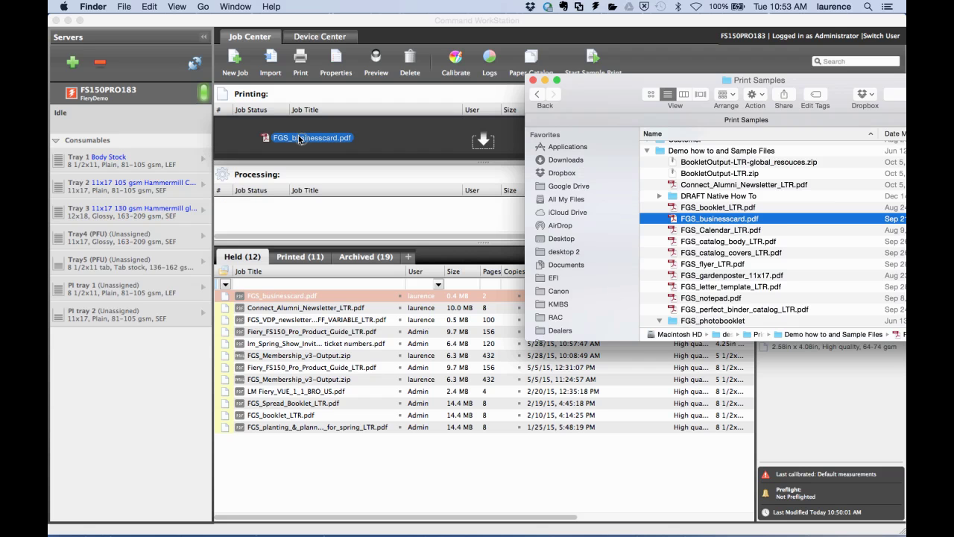
drag(299, 138, 123, 104)
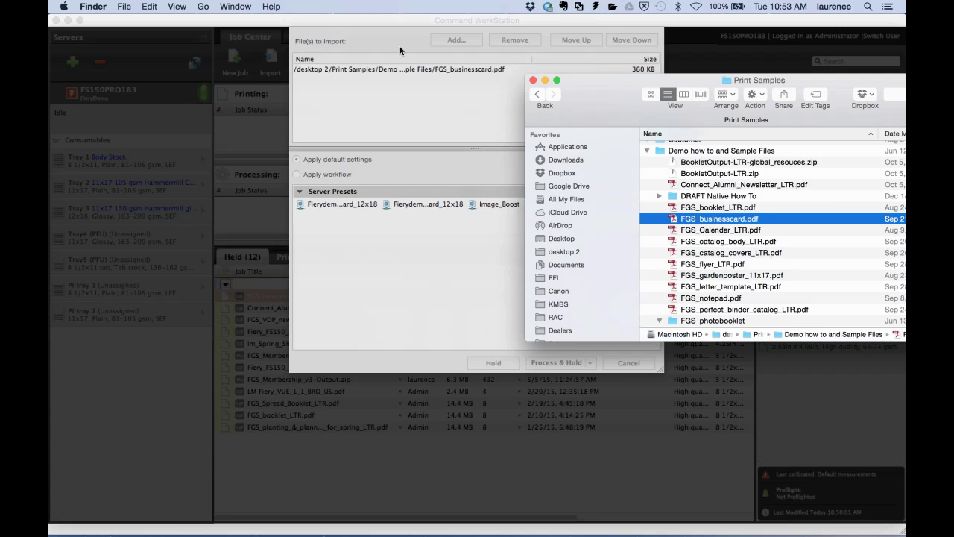
Close Finder and Process & Hold the import with the Fierydemo_16up_bcard_12x18 preset
click(533, 79)
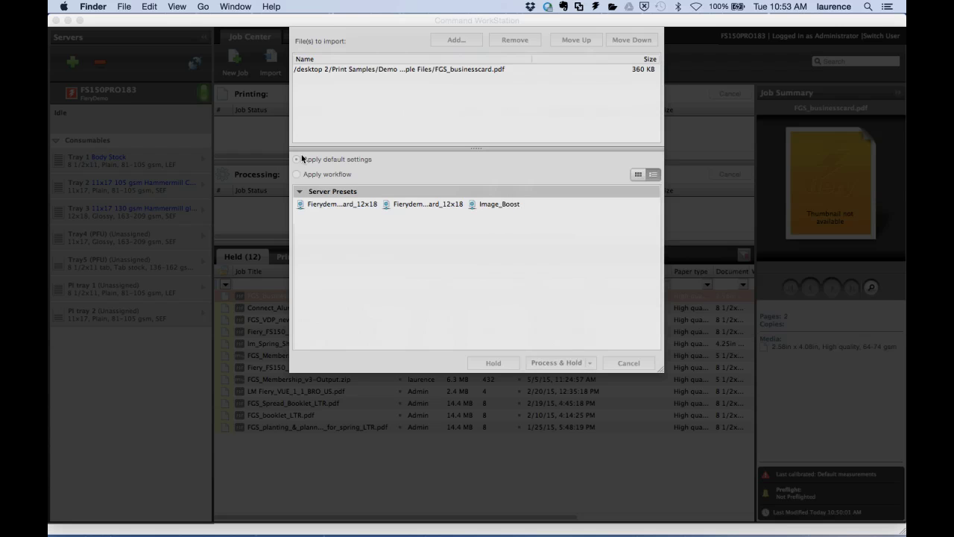
click(295, 175)
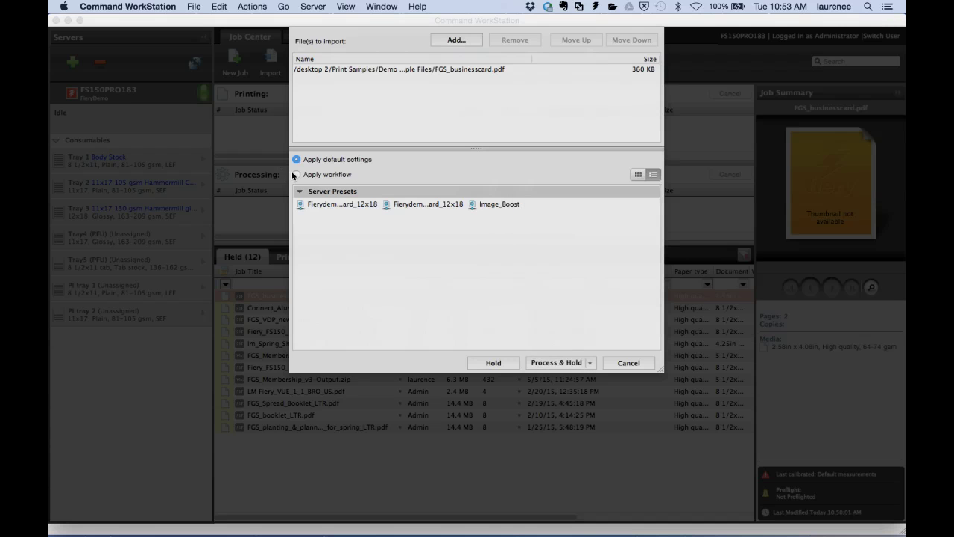
click(319, 204)
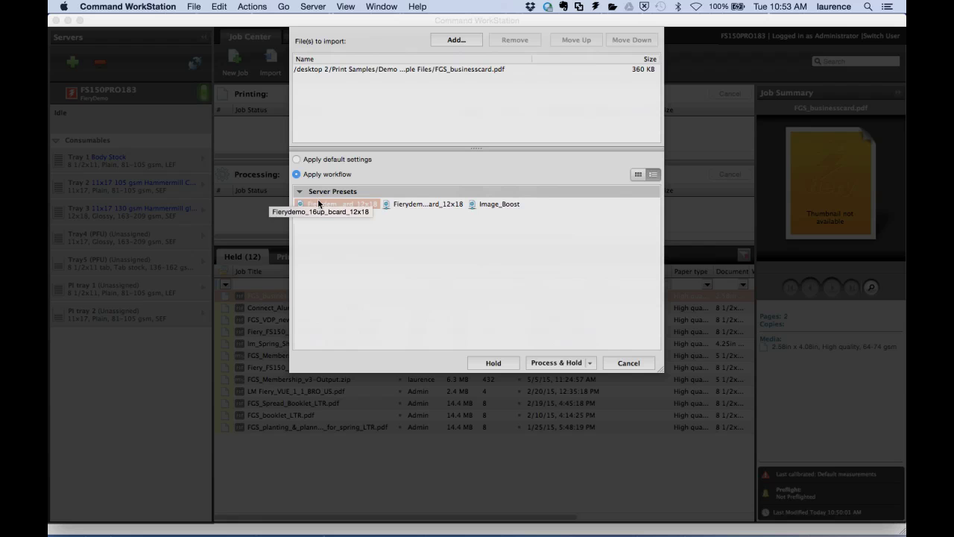
click(550, 361)
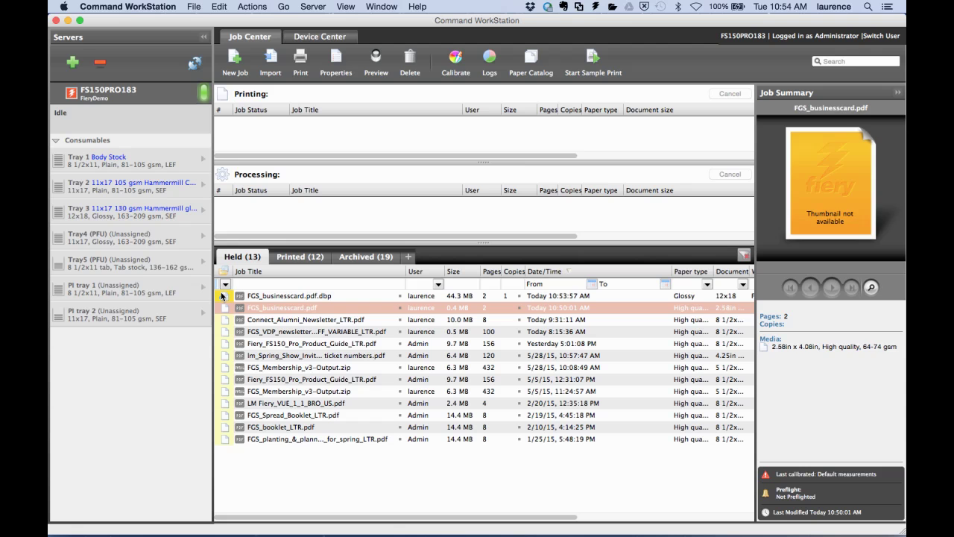
Select FGS_businesscard.pdf.dbp and page its preview to the 16-up 12x18 glossy sheet
click(221, 296)
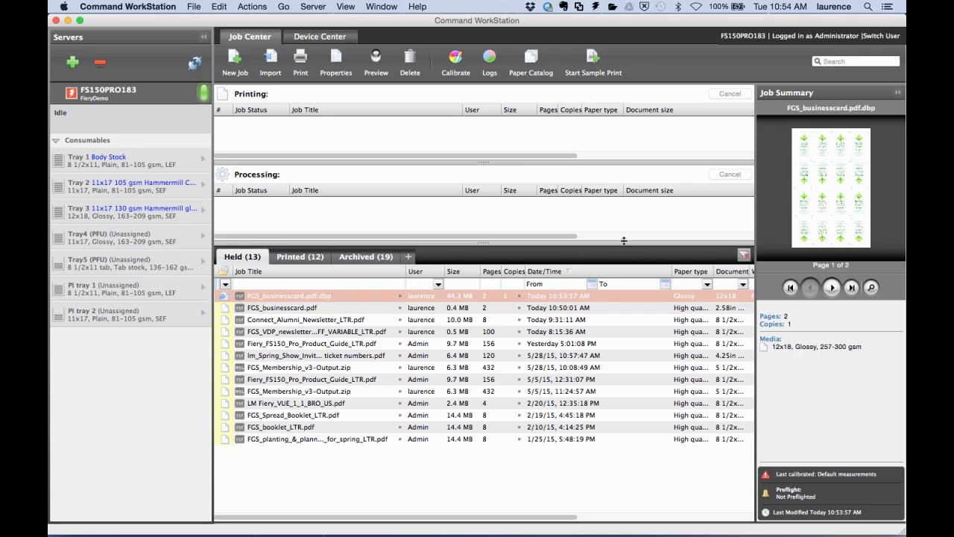
click(833, 289)
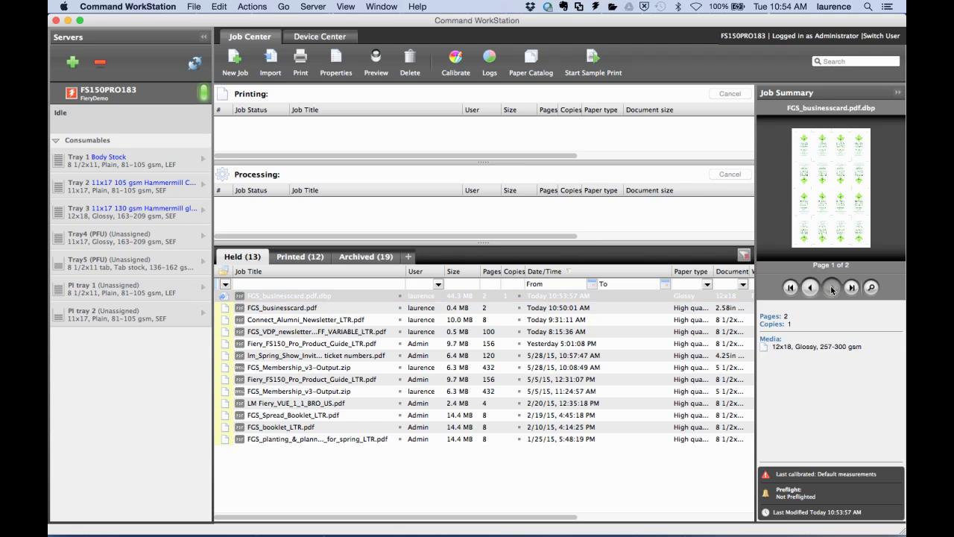